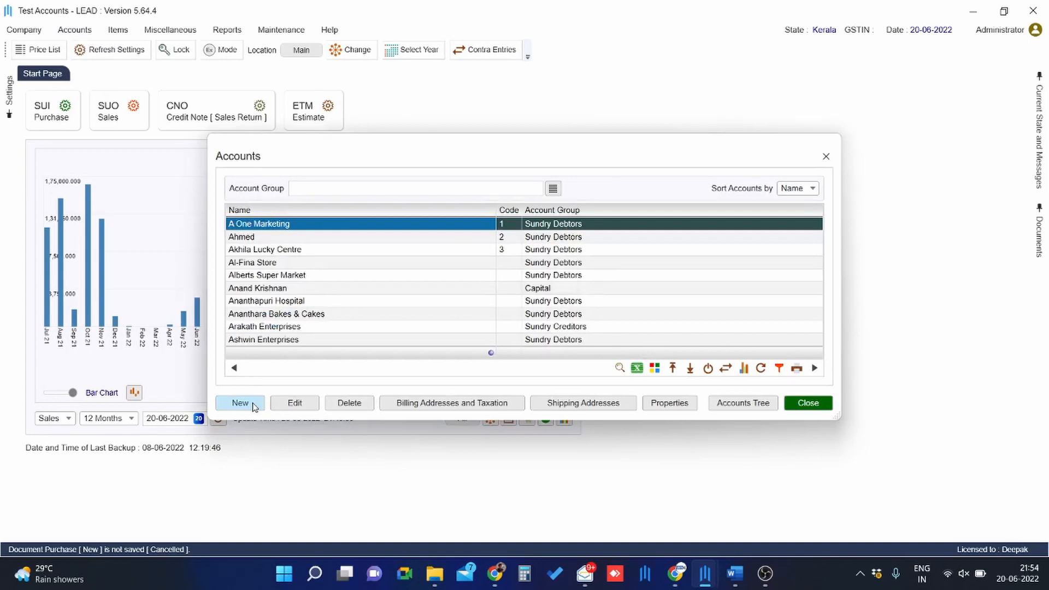
Start a new account named Customer Control Account
{"action": "left_click", "coordinate": [252, 406]}
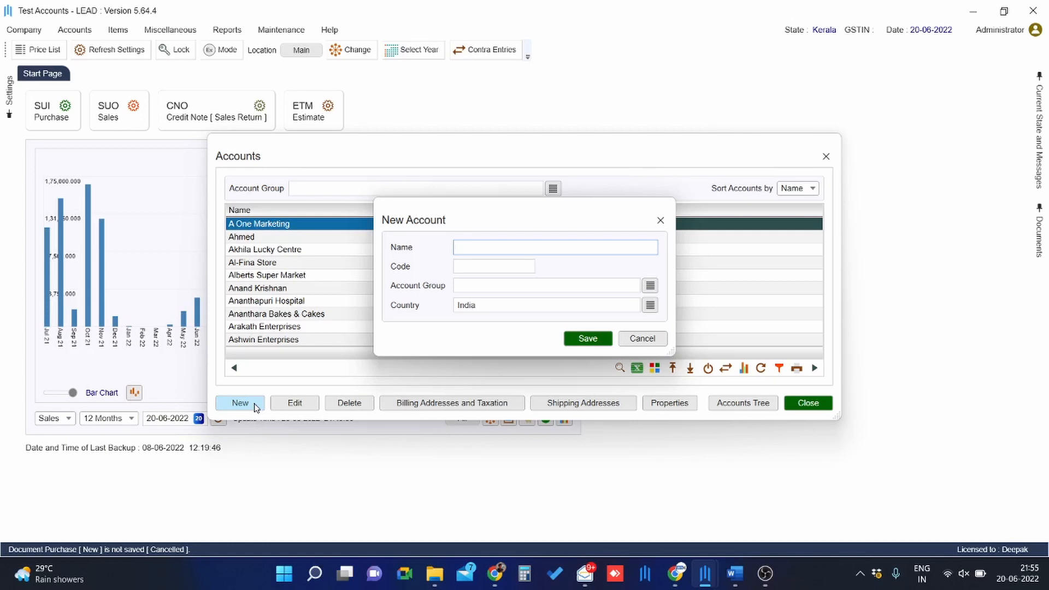
{"action": "type", "text": "Customer Control Acco"}
{"action": "type", "text": "u"}
Assign the new account to the Sundry Debtors group and save it
{"action": "left_click", "coordinate": [470, 289]}
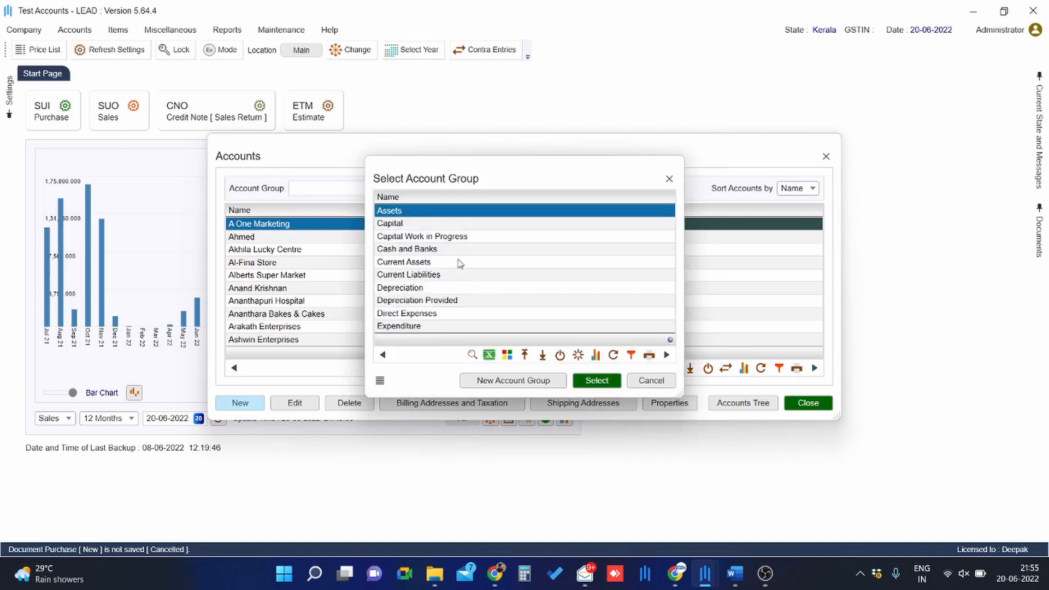
{"action": "type", "text": "SUNDRY"}
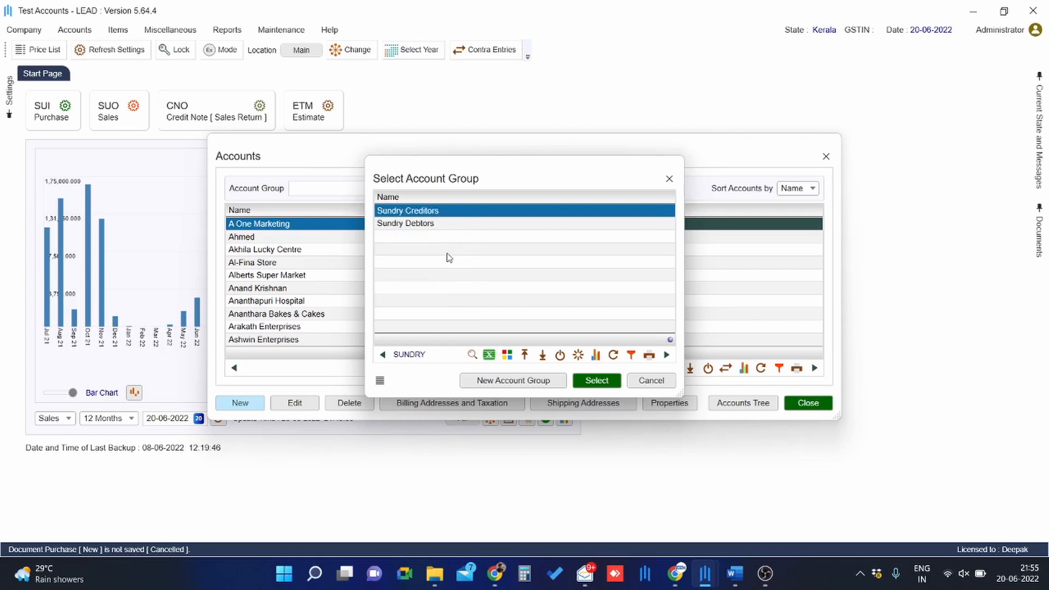
{"action": "key", "text": "Down"}
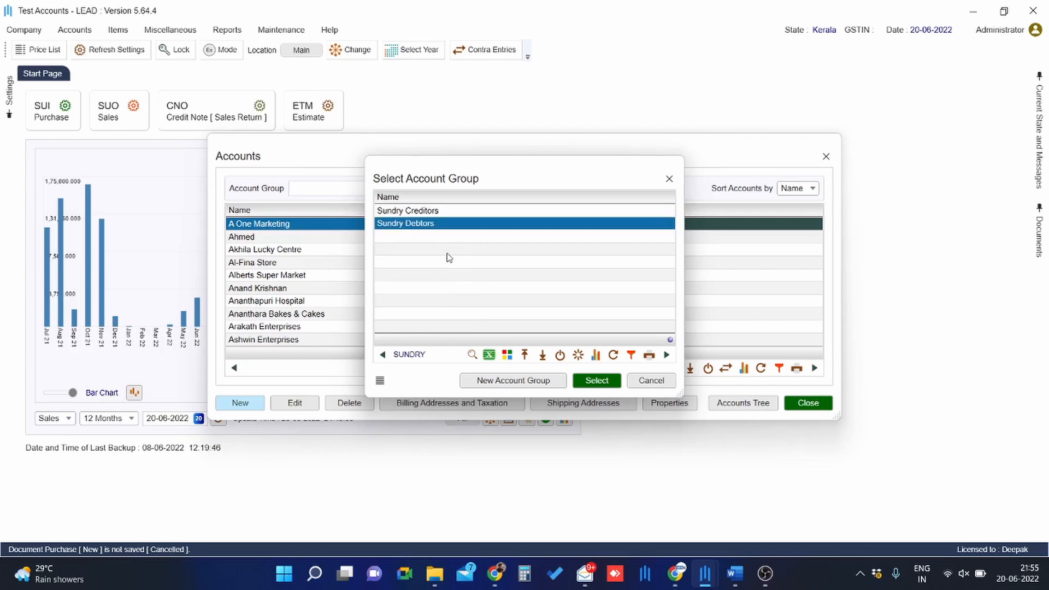
{"action": "key", "text": "Return"}
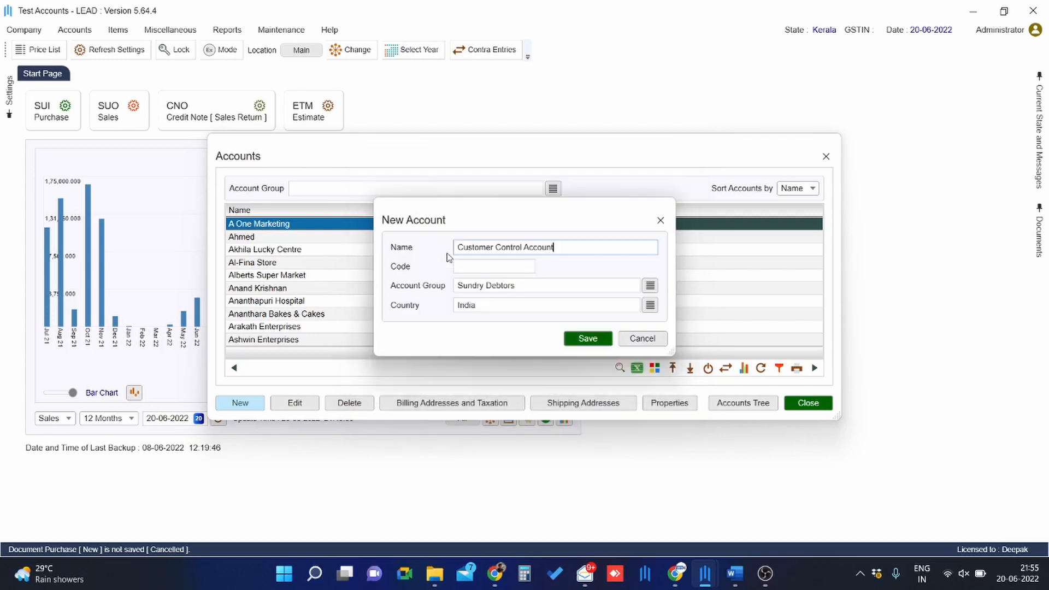
{"action": "left_click", "coordinate": [585, 338]}
{"action": "key", "text": "Return"}
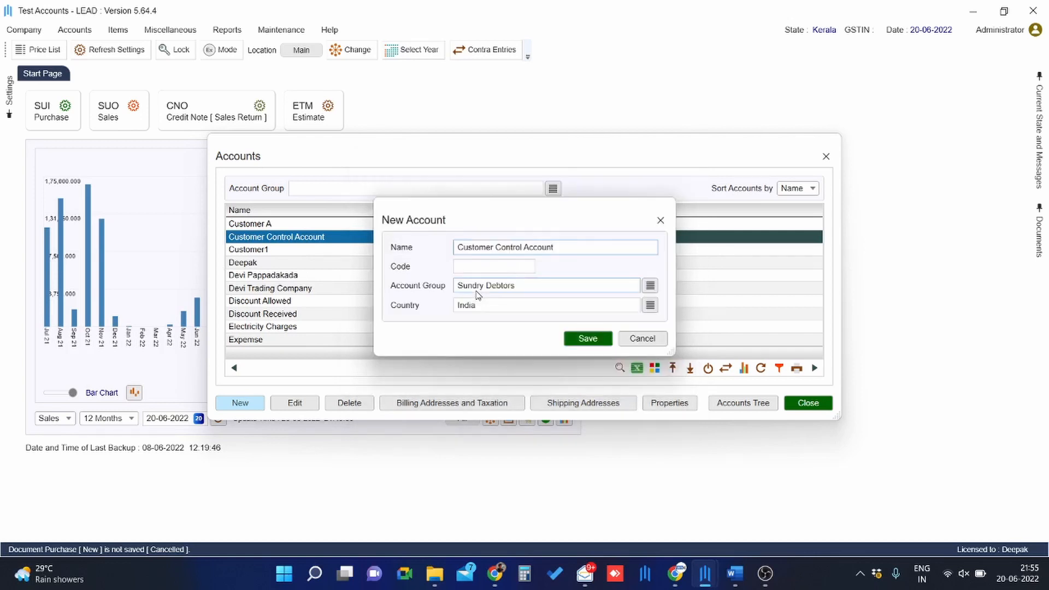
{"action": "key", "text": "Escape"}
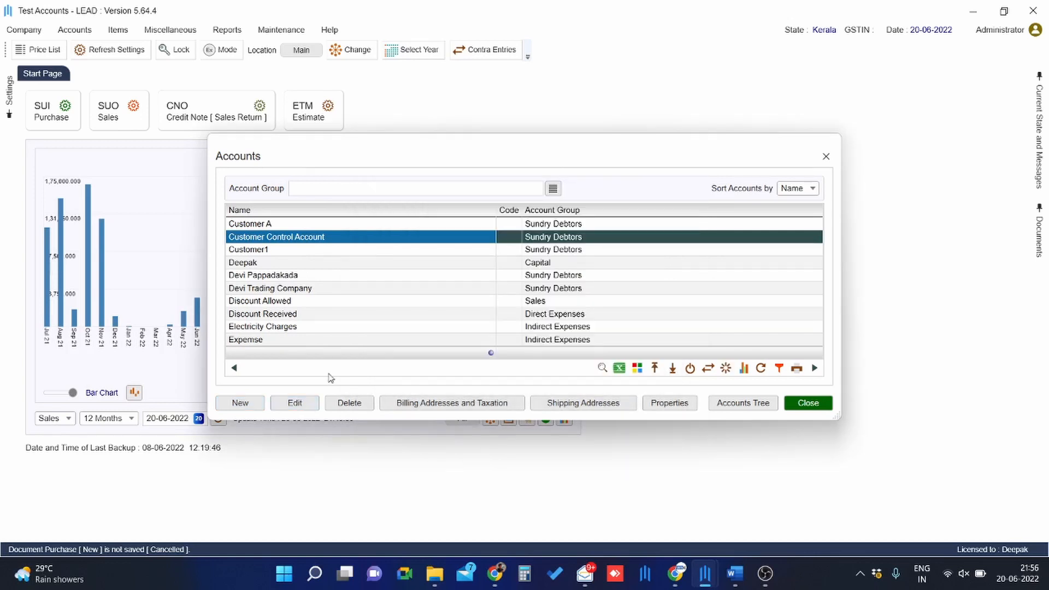
Edit Customer Control Account to enable Control Account, confirm saving, and close the accounts list
{"action": "left_click", "coordinate": [299, 403]}
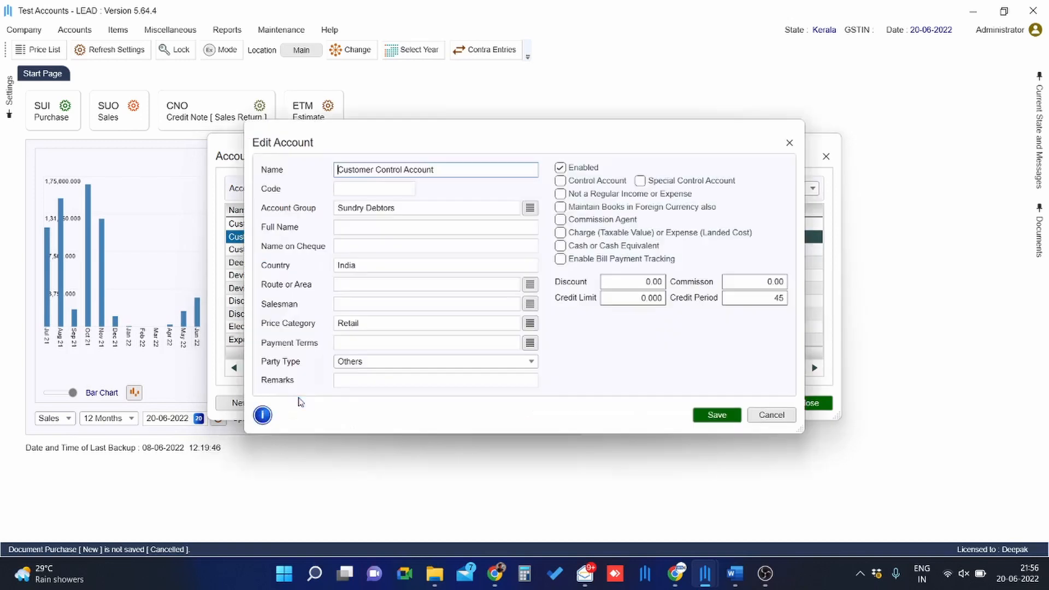
{"action": "left_click", "coordinate": [562, 184]}
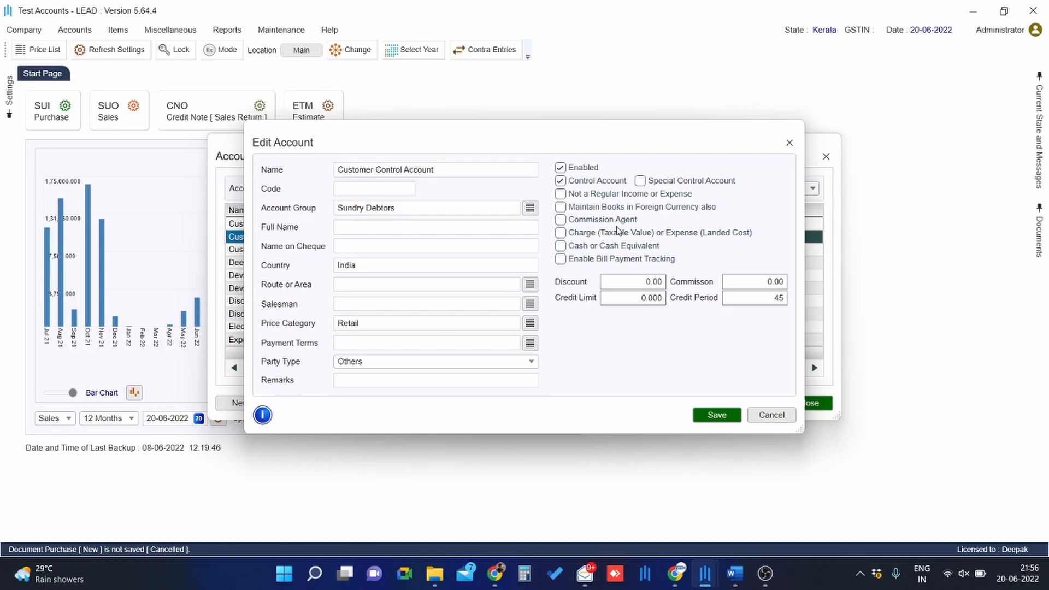
{"action": "left_click", "coordinate": [720, 419]}
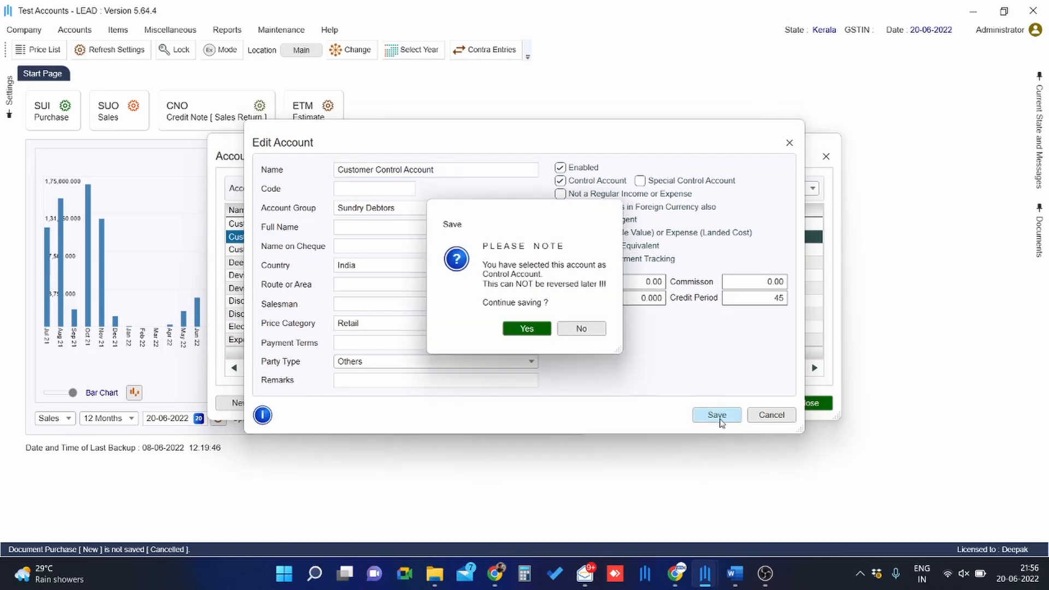
{"action": "left_click", "coordinate": [546, 331]}
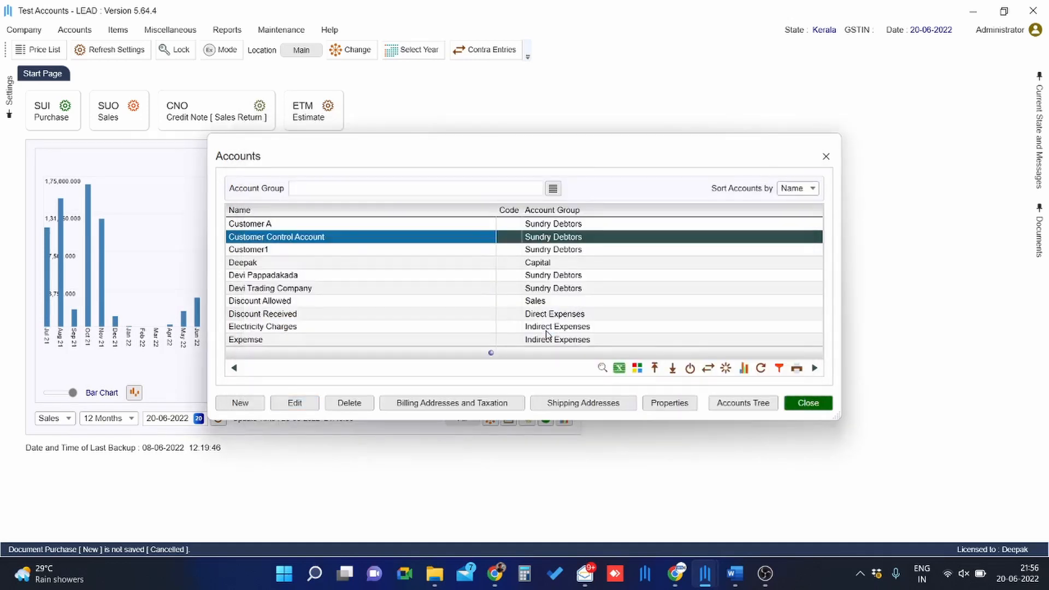
{"action": "left_click", "coordinate": [808, 403]}
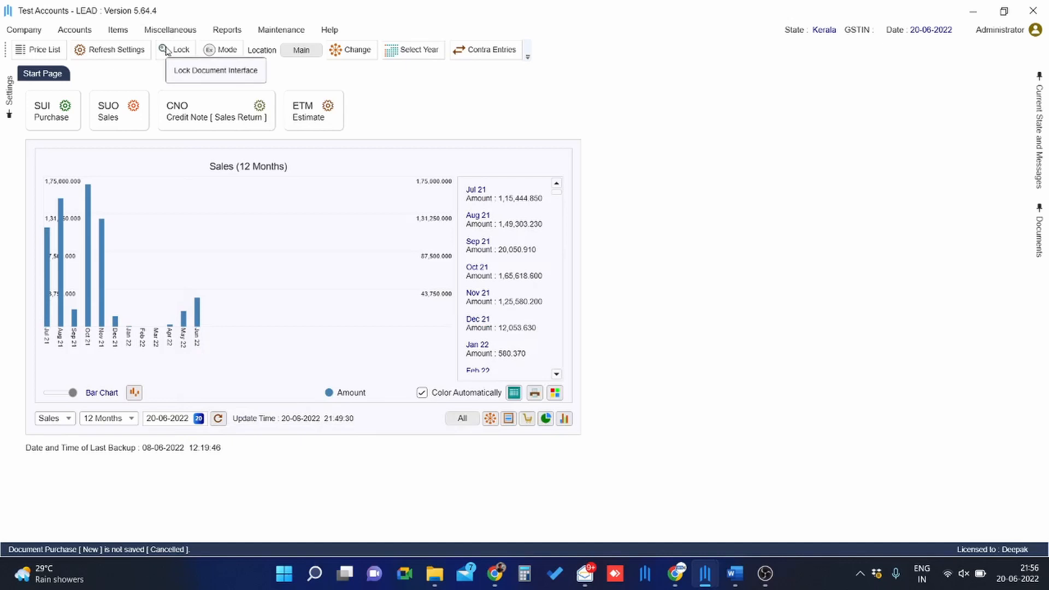
Open the customers and vendors list and start a new customer named Customer B
{"action": "left_click", "coordinate": [170, 30]}
{"action": "left_click", "coordinate": [185, 59]}
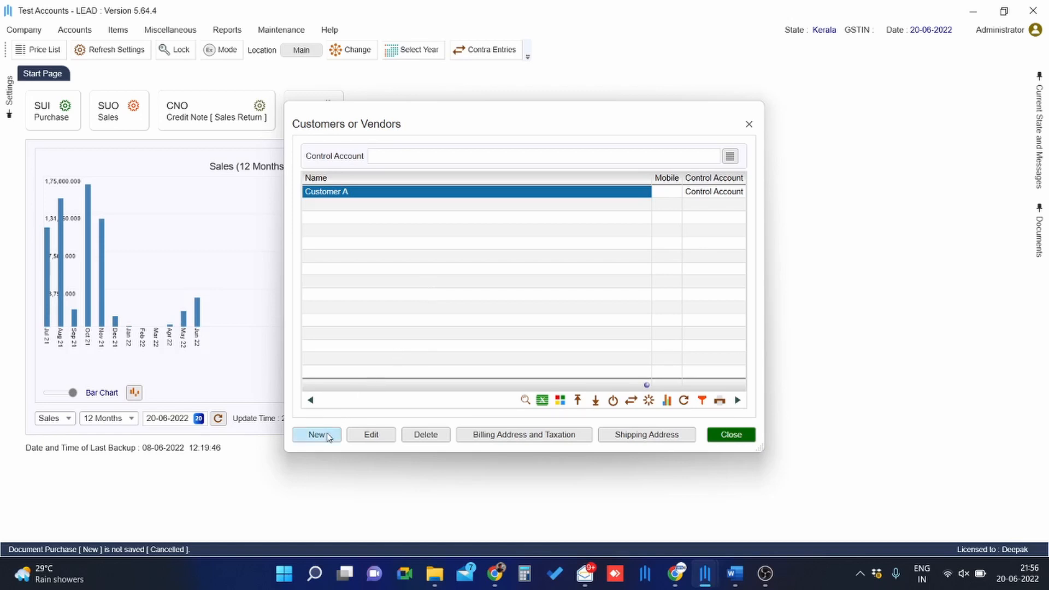
{"action": "left_click", "coordinate": [317, 434]}
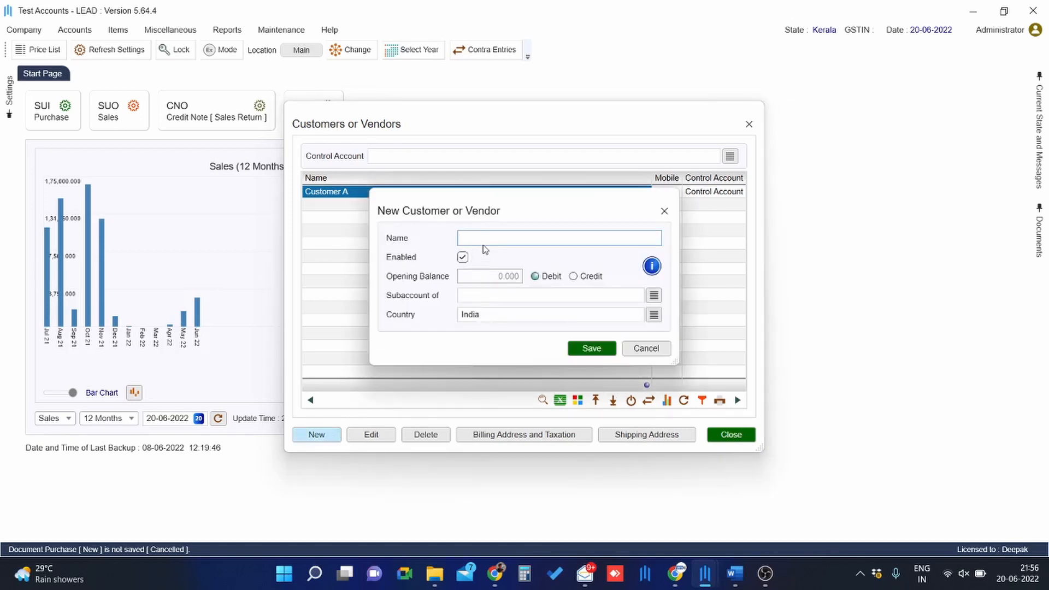
{"action": "type", "text": "Customer B"}
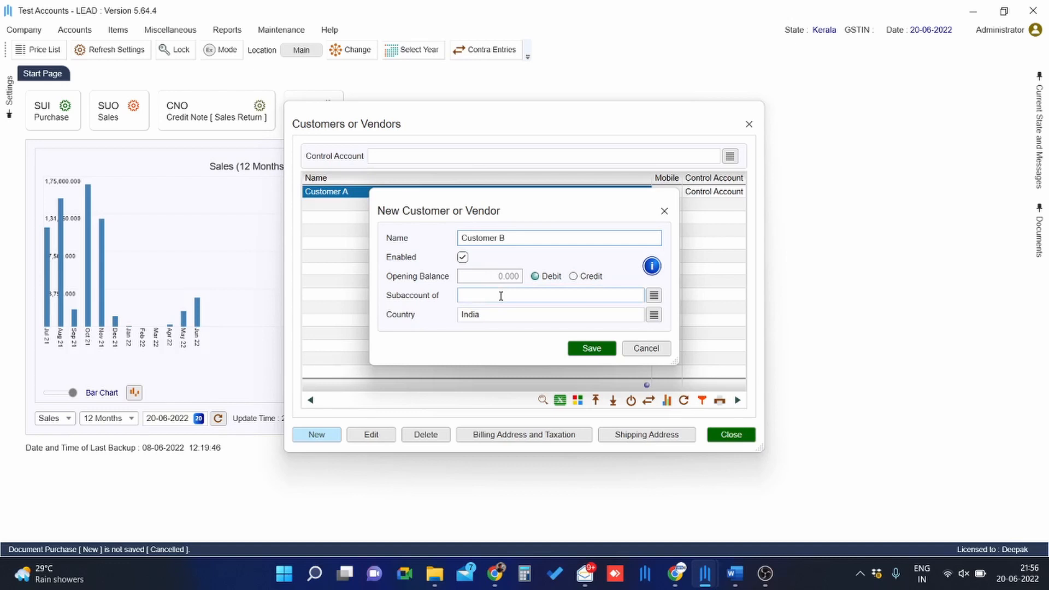
Make Customer B a subaccount of Customer Control Account and save the customer
{"action": "double_click", "coordinate": [501, 296]}
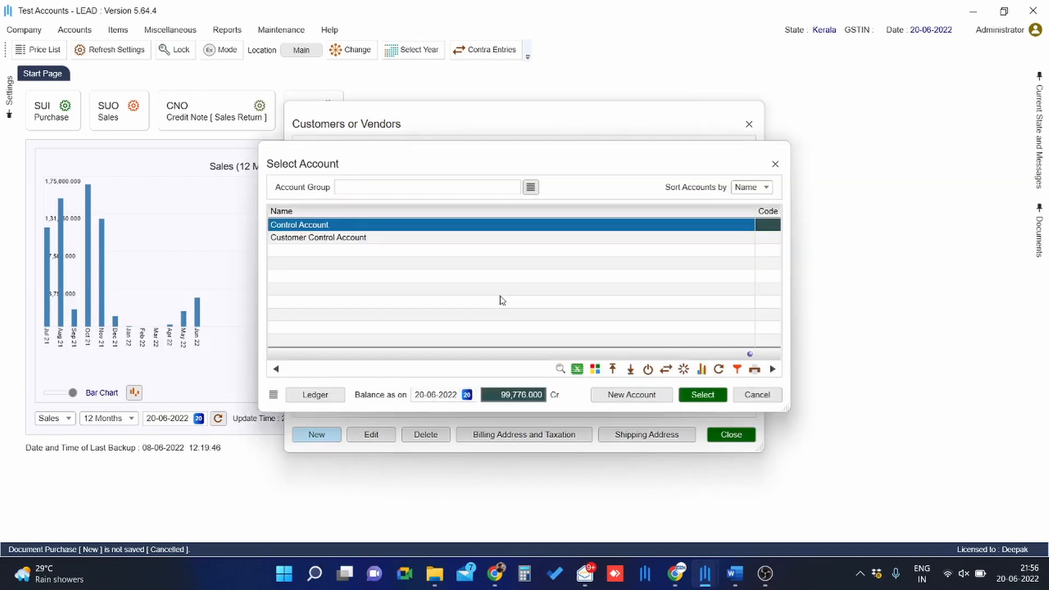
{"action": "key", "text": "Down"}
{"action": "key", "text": "Return"}
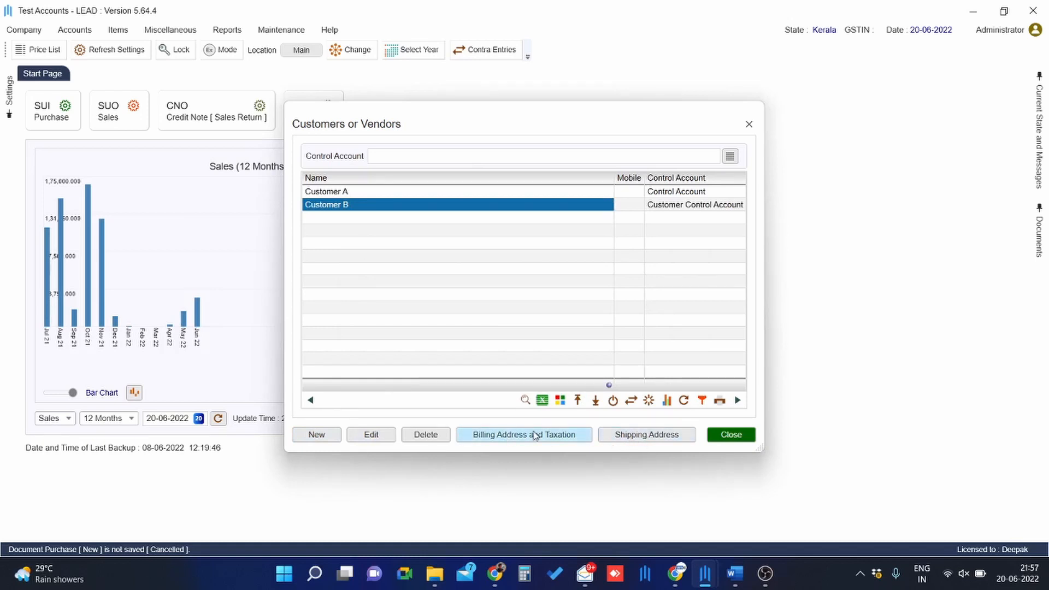
Save Customer B's billing address and taxation details and close the customers and vendors list
{"action": "left_click", "coordinate": [535, 435]}
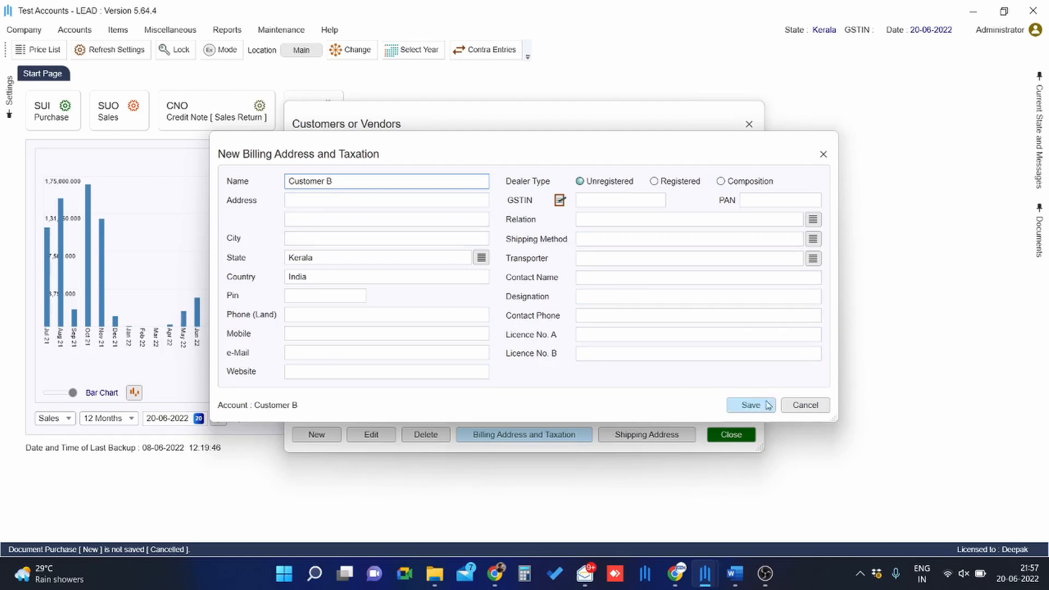
{"action": "left_click", "coordinate": [748, 405]}
{"action": "left_click", "coordinate": [635, 436]}
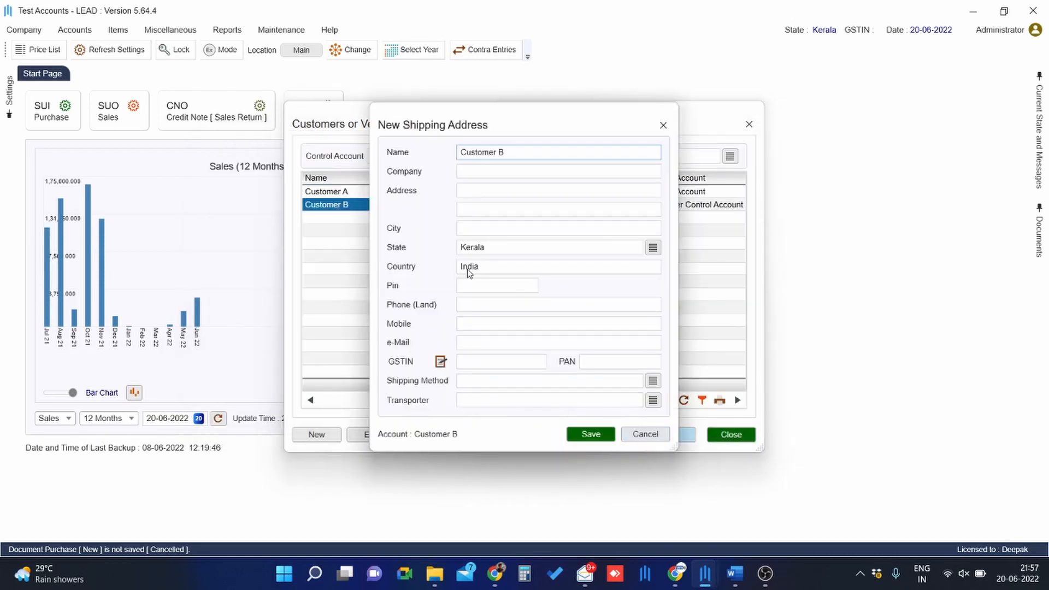
{"action": "left_click", "coordinate": [644, 434]}
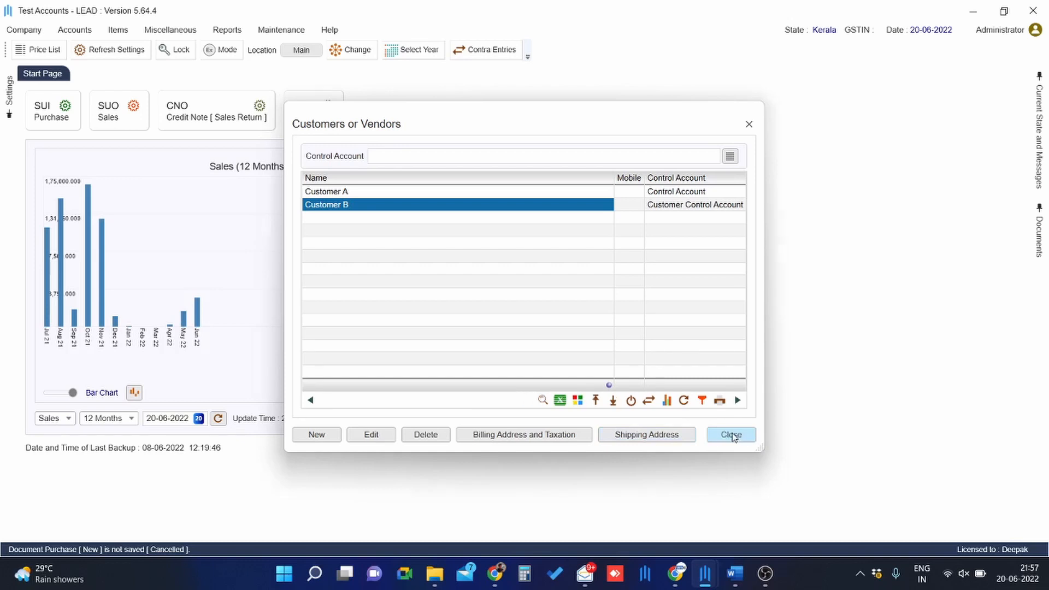
{"action": "left_click", "coordinate": [729, 434]}
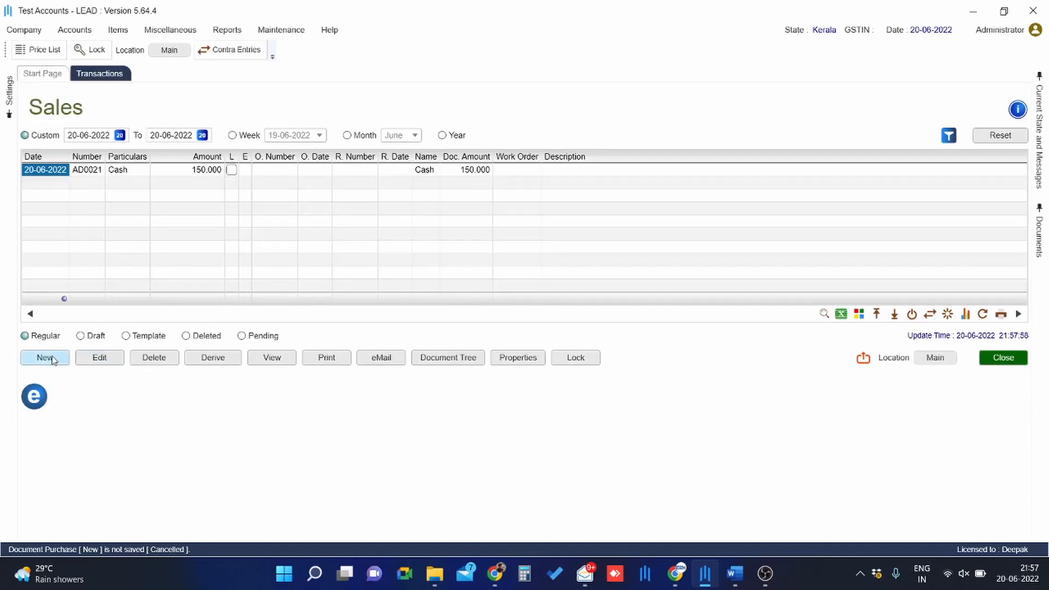
{"action": "left_click", "coordinate": [46, 357]}
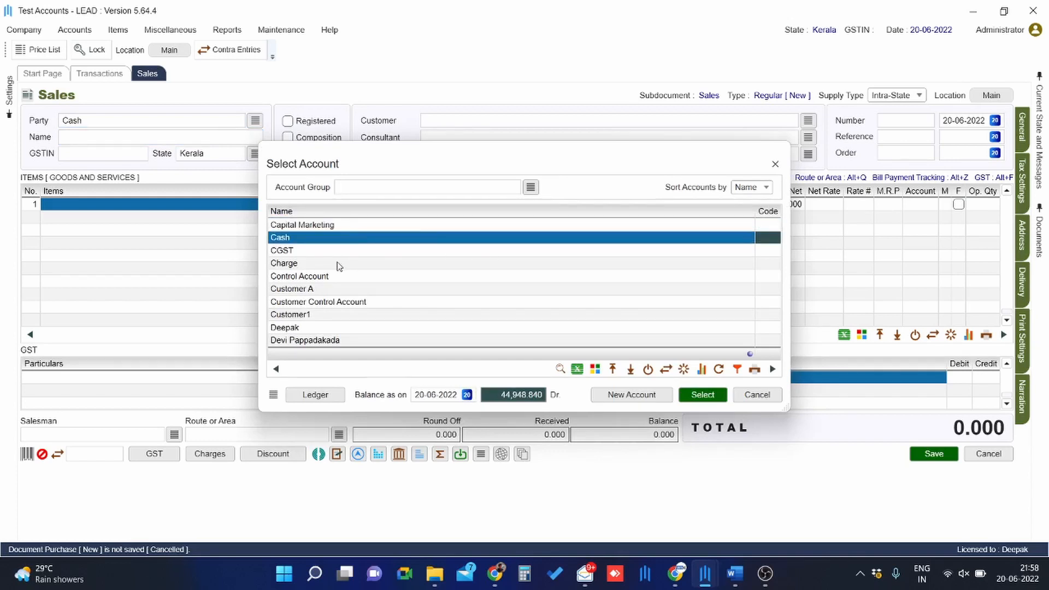
{"action": "left_click", "coordinate": [320, 304]}
{"action": "double_click", "coordinate": [320, 303]}
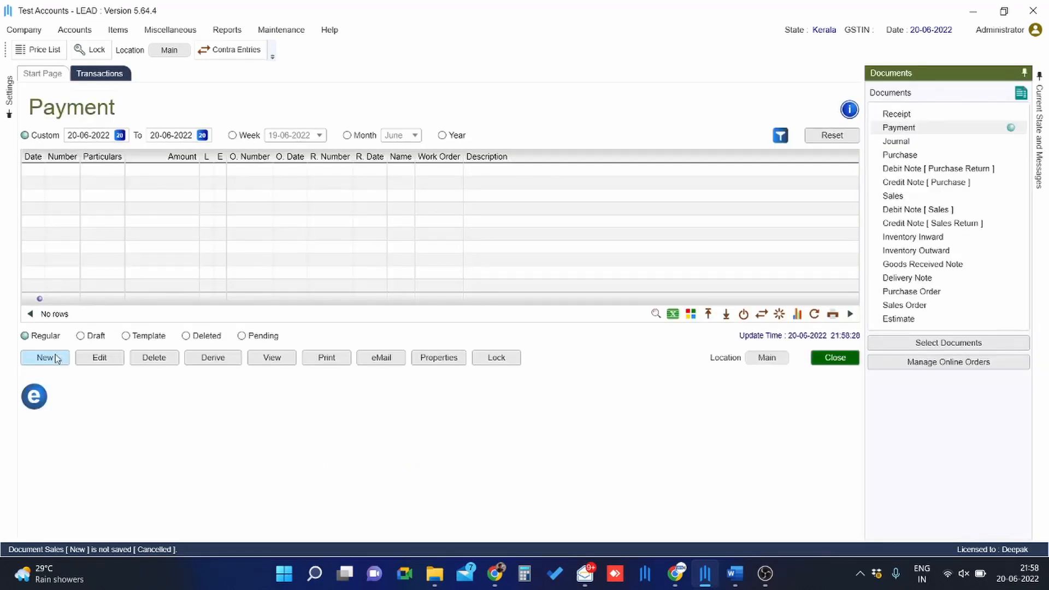
Start a new payment with Customer Control Account as the party or expense
{"action": "left_click", "coordinate": [56, 358]}
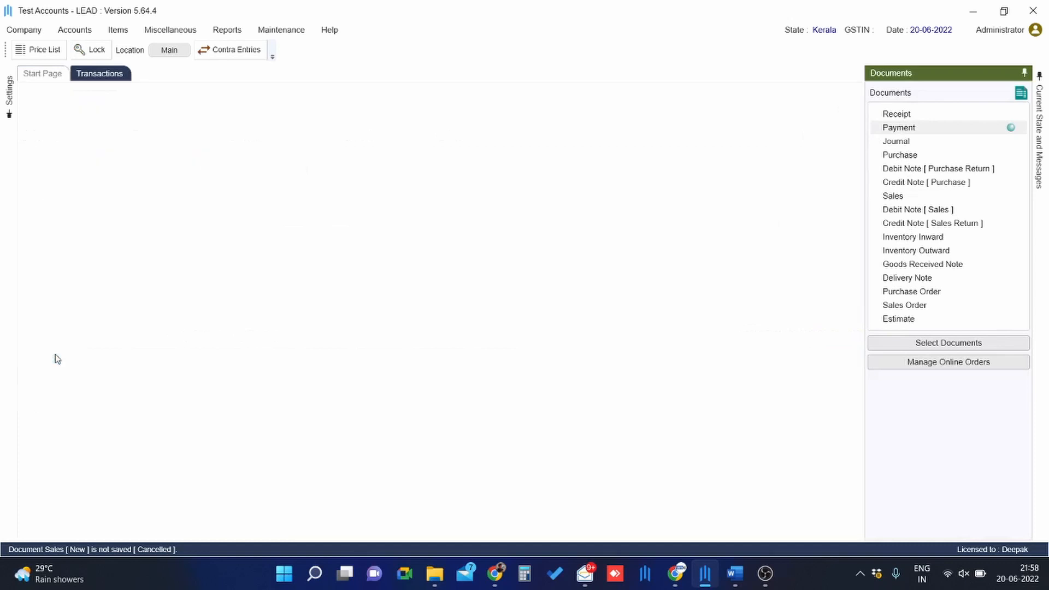
{"action": "left_click", "coordinate": [135, 174]}
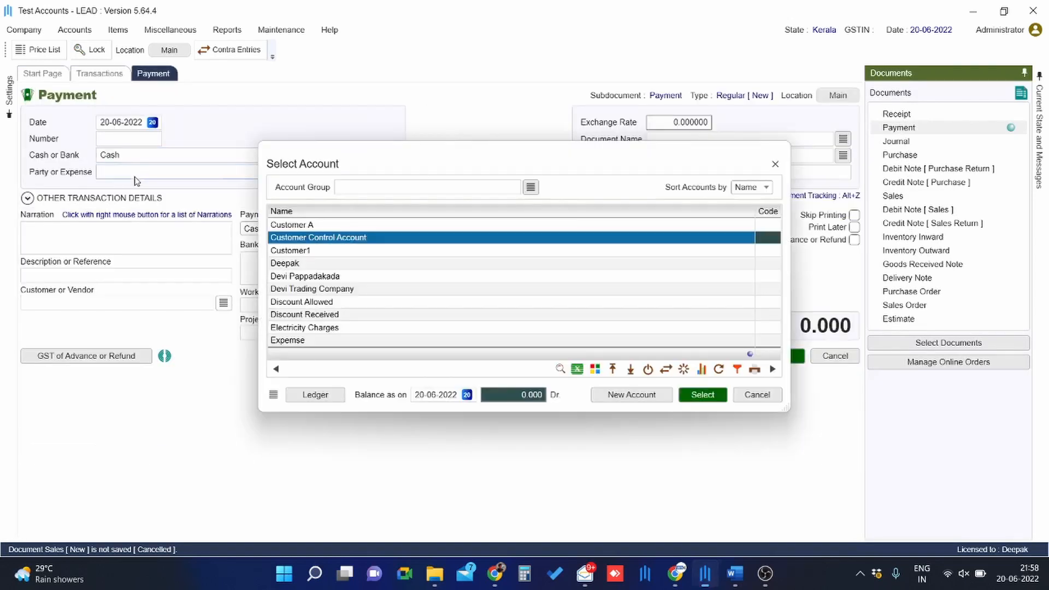
{"action": "key", "text": "Return"}
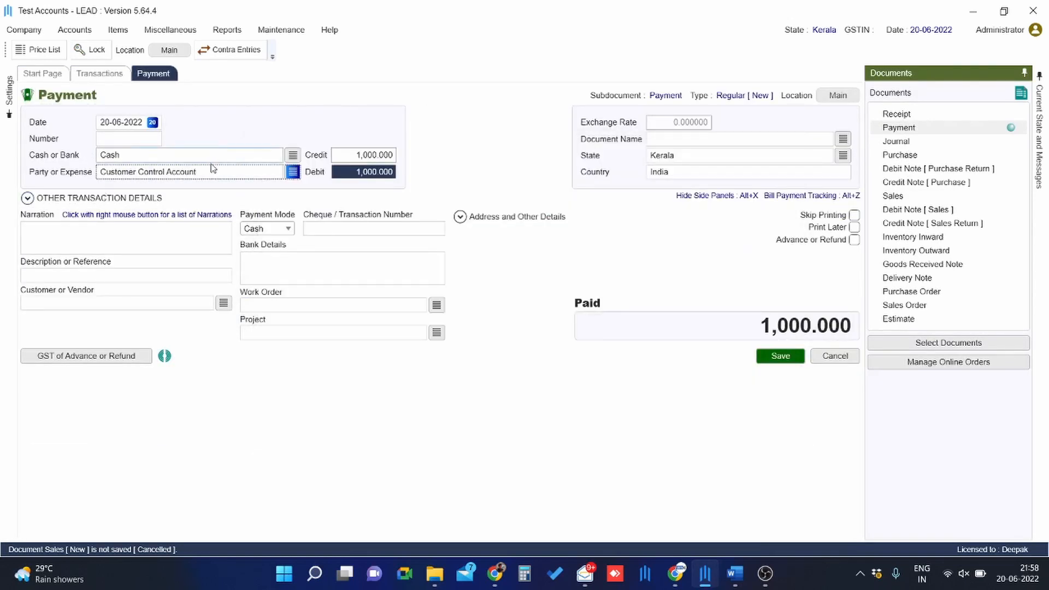
Choose Customer B as the payment's customer or vendor
{"action": "left_click", "coordinate": [151, 303]}
{"action": "left_click", "coordinate": [151, 305]}
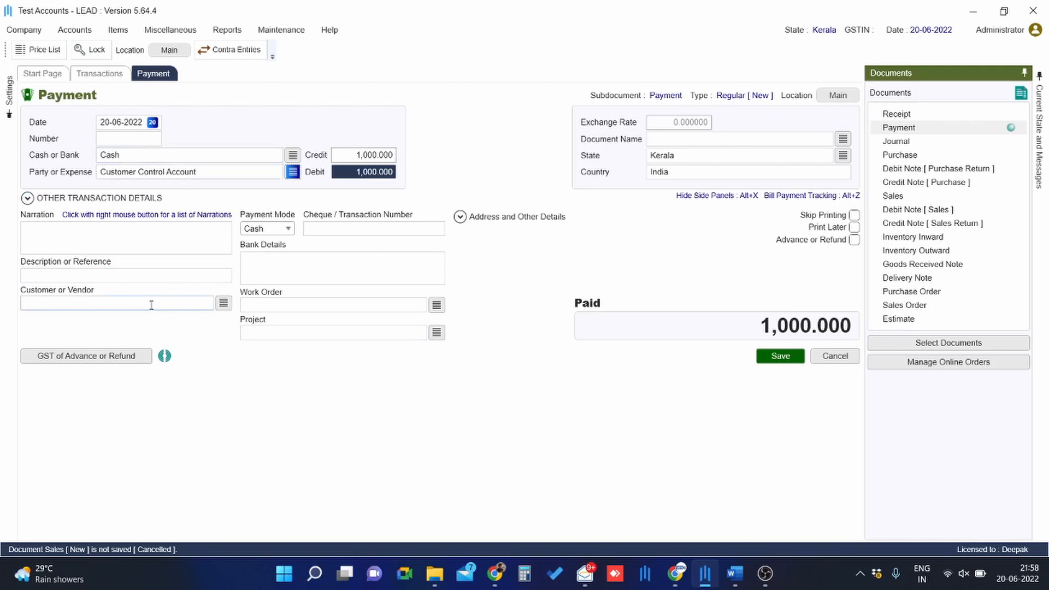
{"action": "key", "text": "Return"}
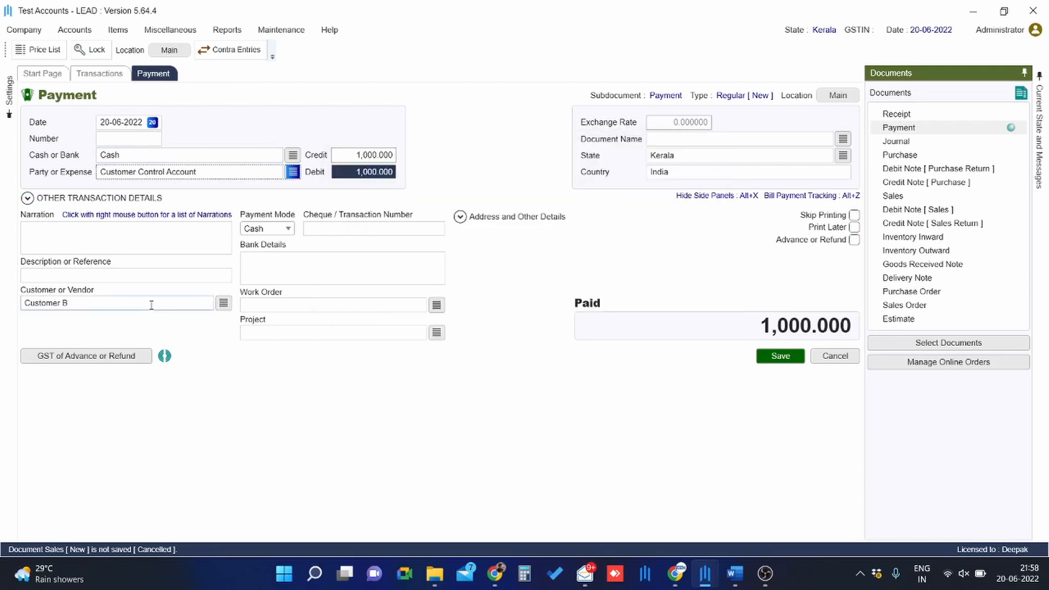
Browse the control account's customers and discard the unsaved payment
{"action": "left_click", "coordinate": [151, 304]}
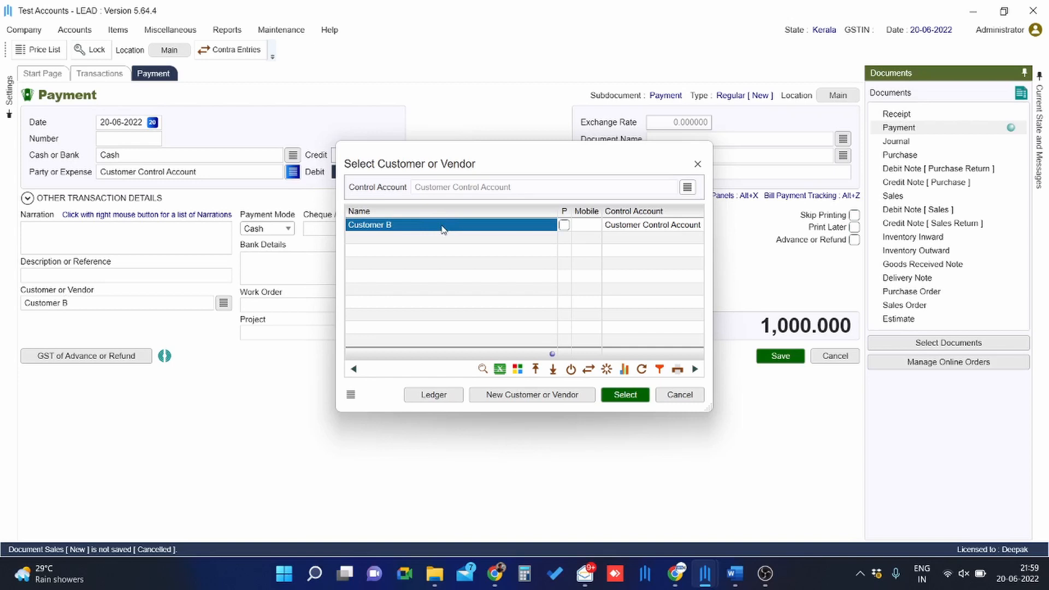
{"action": "left_click", "coordinate": [679, 395]}
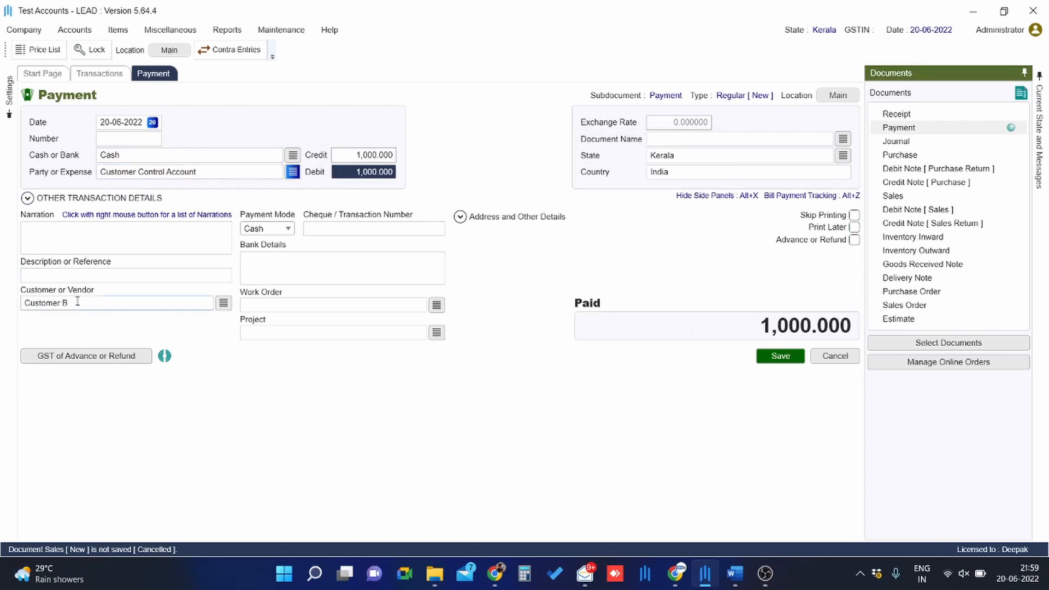
{"action": "key", "text": "Escape"}
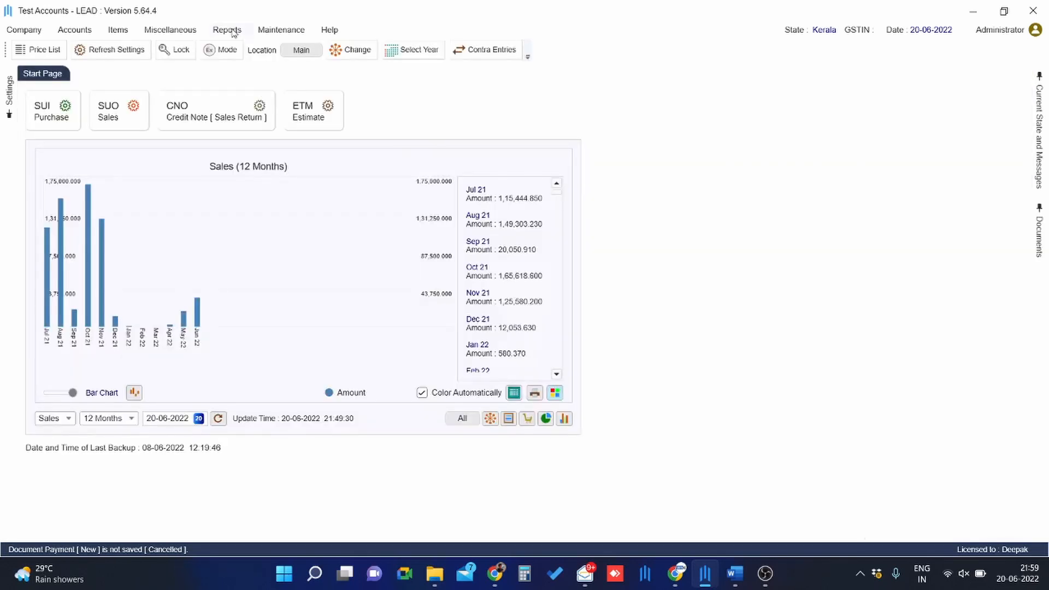
Open the Customers and Vendors report for Control Account and view Customer A's transactions
{"action": "left_click", "coordinate": [233, 32]}
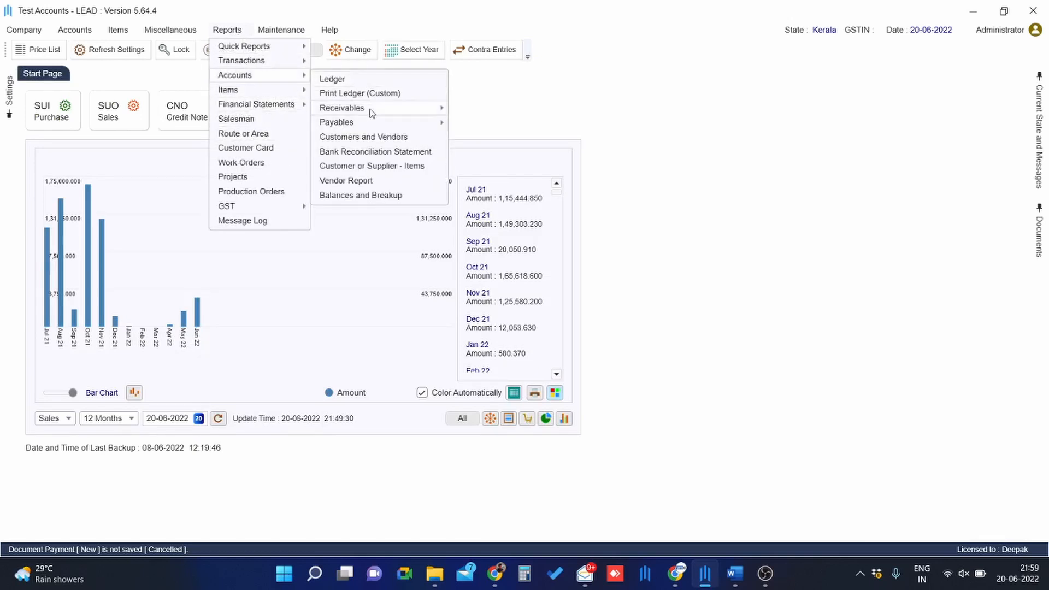
{"action": "left_click", "coordinate": [366, 137]}
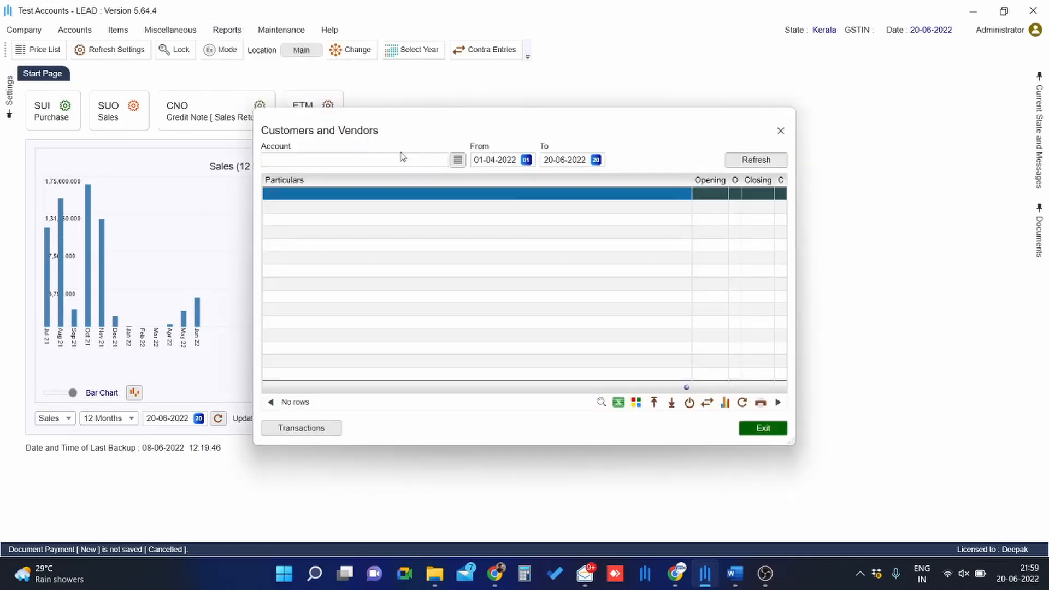
{"action": "left_click", "coordinate": [409, 162]}
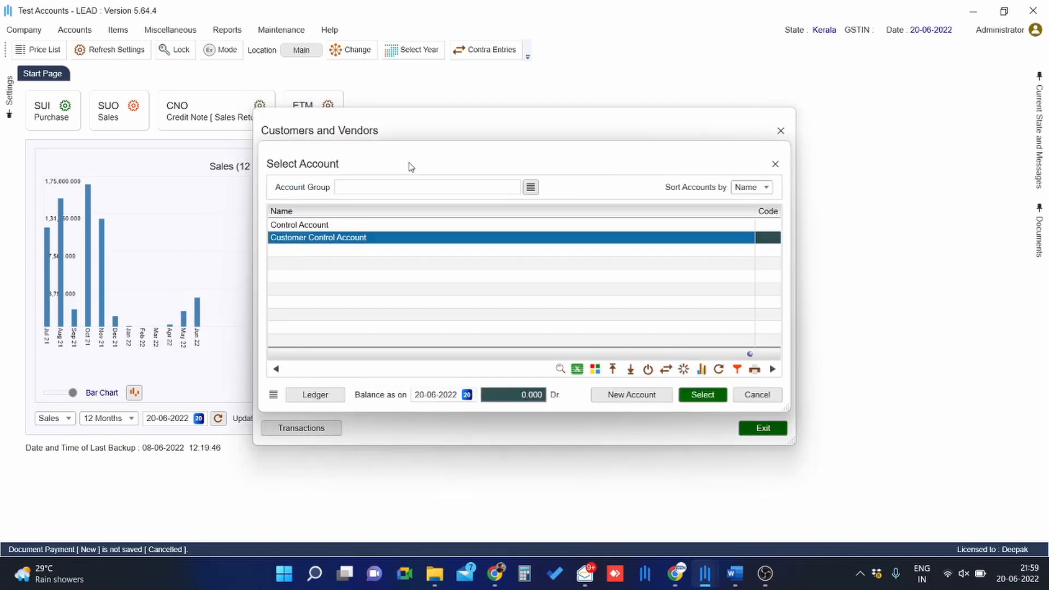
{"action": "key", "text": "Up"}
{"action": "key", "text": "Return"}
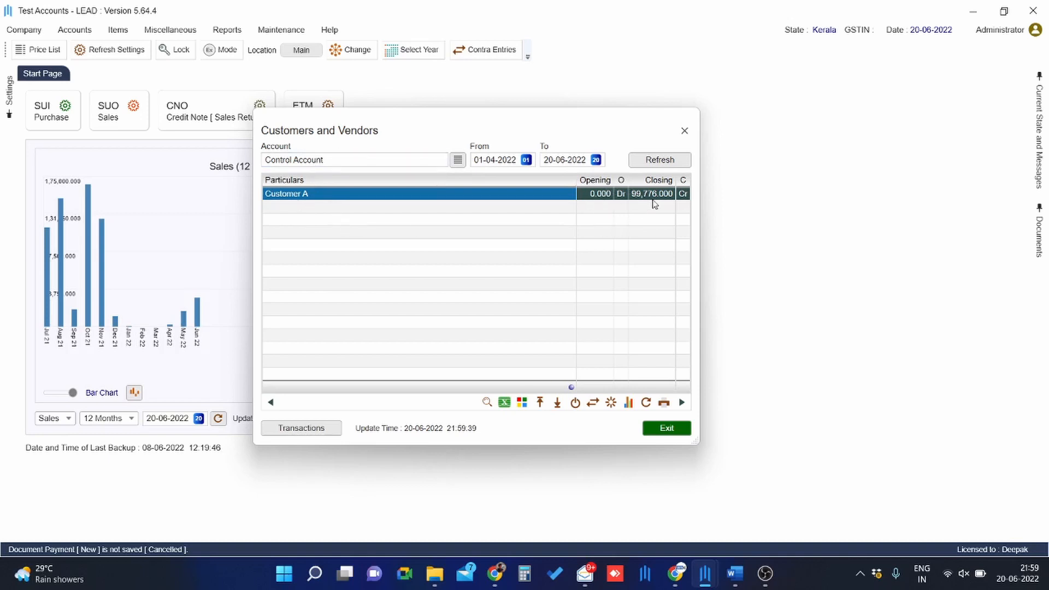
{"action": "left_click", "coordinate": [313, 435]}
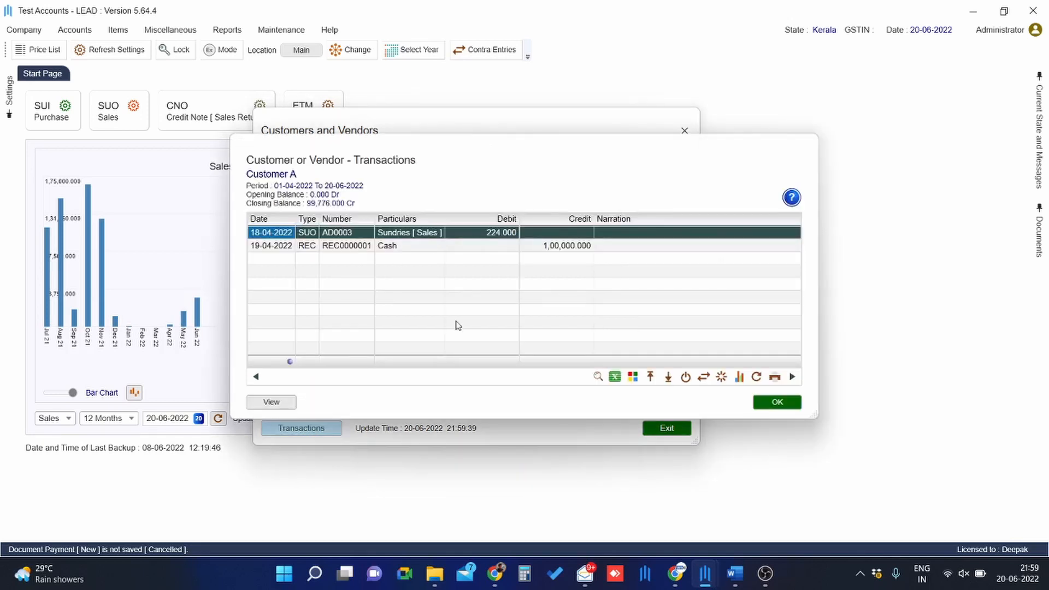